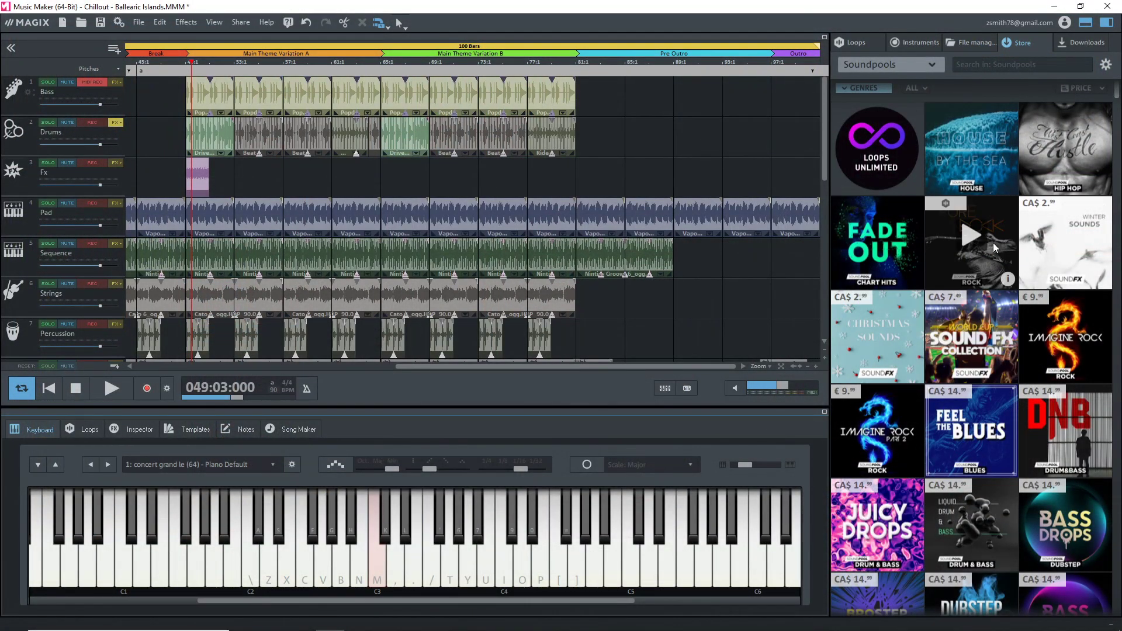
Open the loop browser and select the Music Maker - Feel good soundpool
{"action": "scroll", "coordinate": [993, 243], "scroll_direction": "up", "scroll_amount": 1}
{"action": "scroll", "coordinate": [930, 228], "scroll_direction": "down", "scroll_amount": 1}
{"action": "scroll", "coordinate": [911, 127], "scroll_direction": "up", "scroll_amount": 1}
{"action": "left_click", "coordinate": [858, 42]}
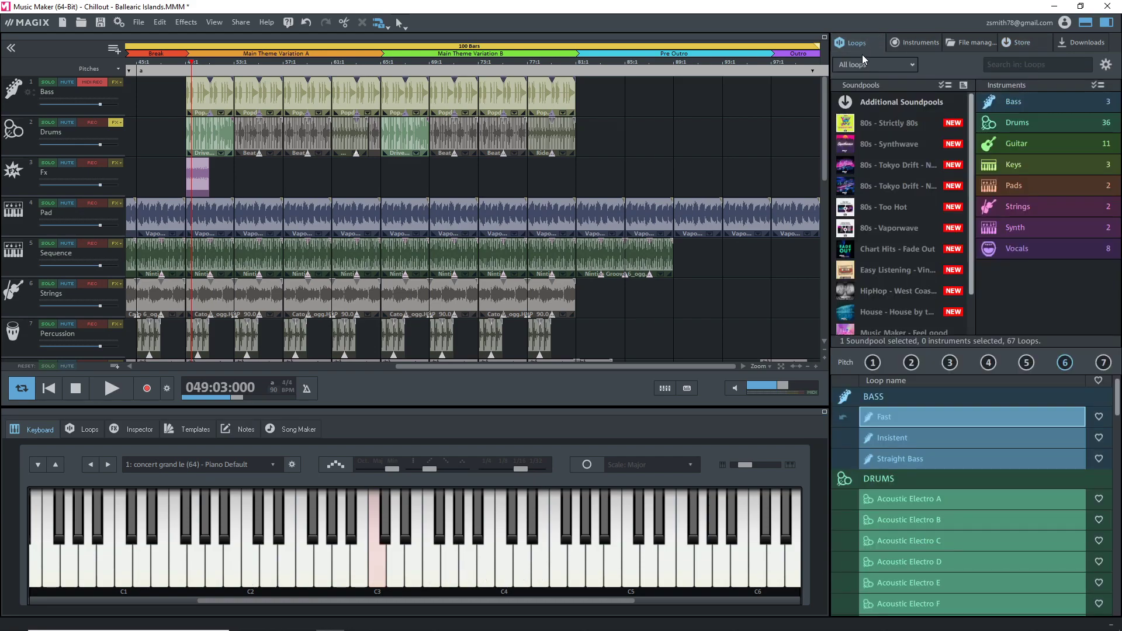
{"action": "scroll", "coordinate": [896, 205], "scroll_direction": "down", "scroll_amount": 2}
{"action": "left_click", "coordinate": [907, 285]}
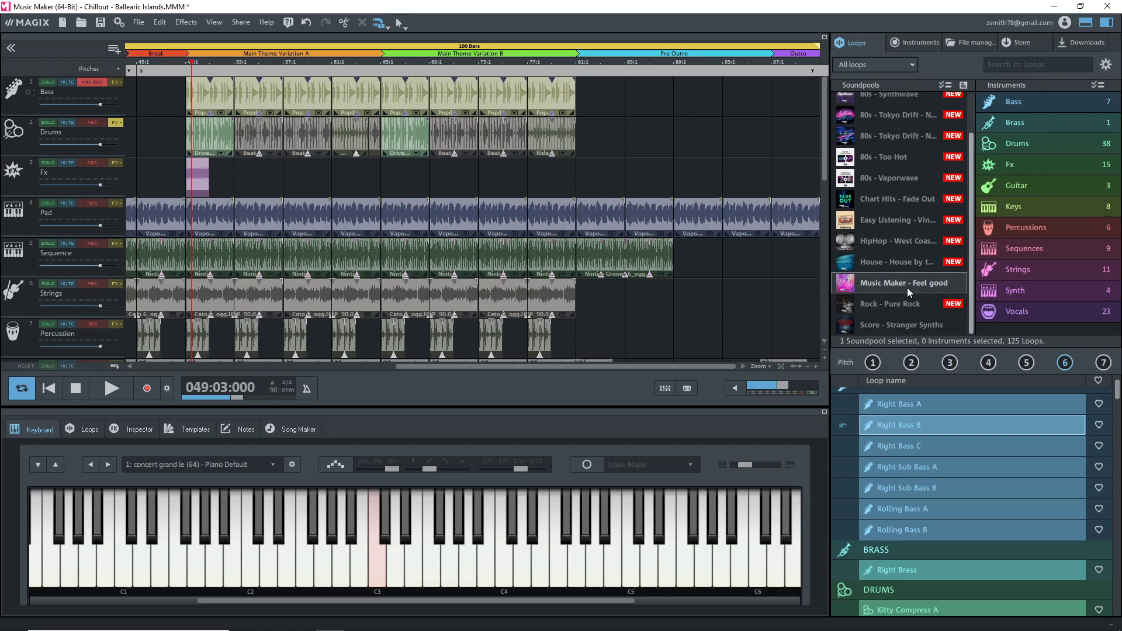
Preview the Right Brass loop and a drum loop, then show the installed instruments
{"action": "left_click", "coordinate": [1017, 122]}
{"action": "left_click", "coordinate": [882, 418]}
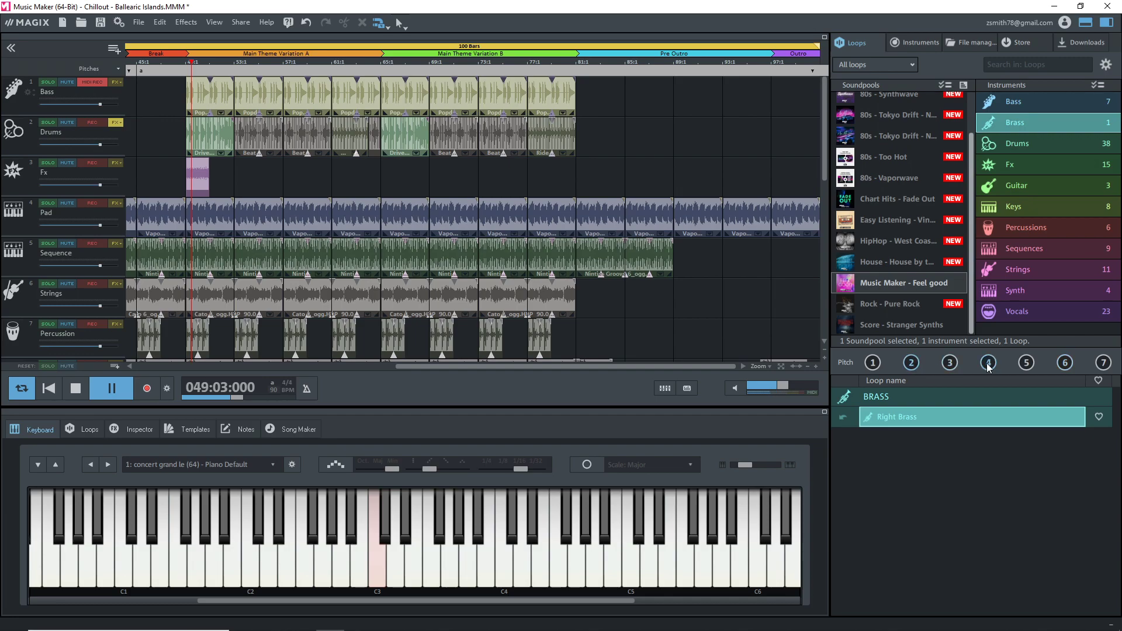
{"action": "left_click", "coordinate": [1029, 142]}
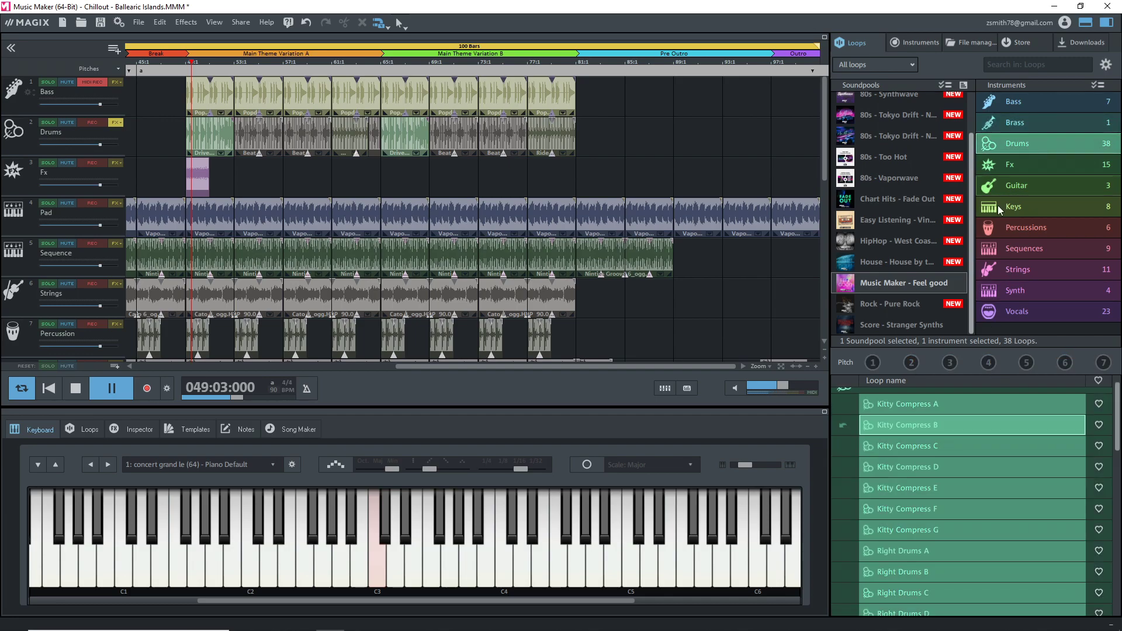
{"action": "left_click", "coordinate": [896, 404]}
{"action": "left_click", "coordinate": [920, 44]}
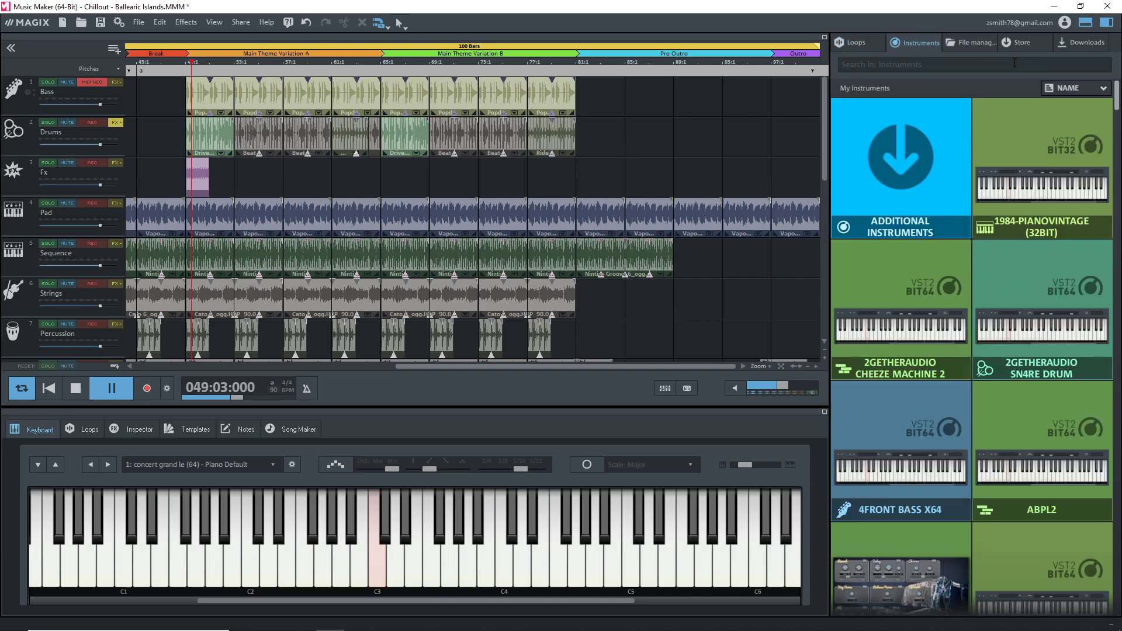
Search the instruments for 'vita' and place the VITA synth on track 1
{"action": "left_click", "coordinate": [987, 63]}
{"action": "type", "text": "vita"}
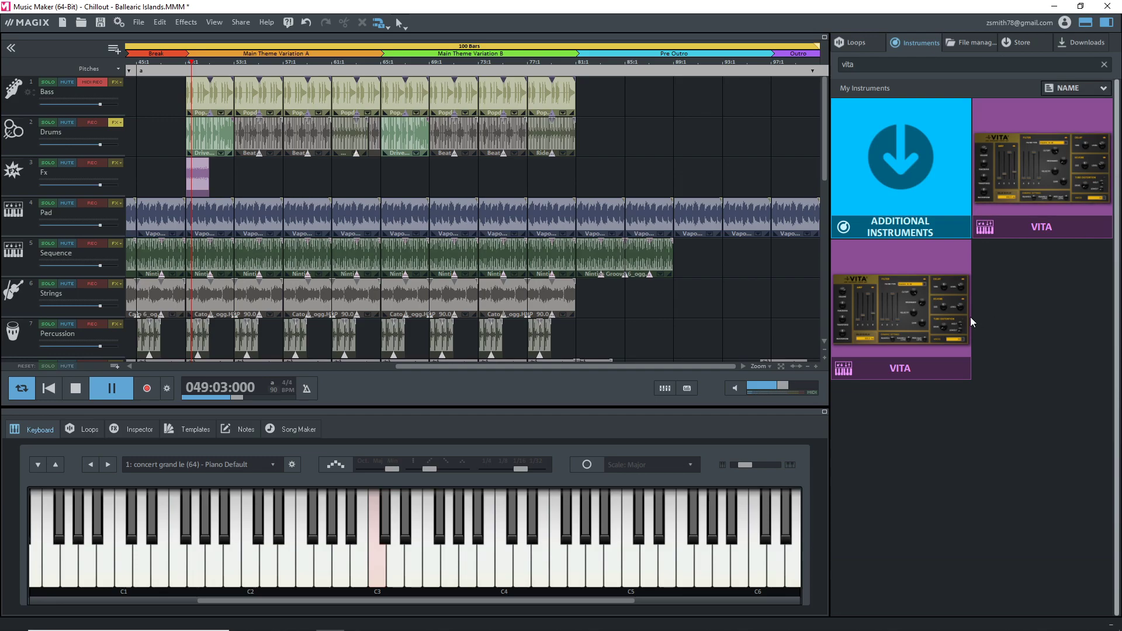
{"action": "mouse_move", "coordinate": [1007, 210]}
{"action": "left_click_drag", "start_coordinate": [1028, 199], "coordinate": [86, 74]}
{"action": "left_click_drag", "start_coordinate": [115, 142], "coordinate": [138, 101]}
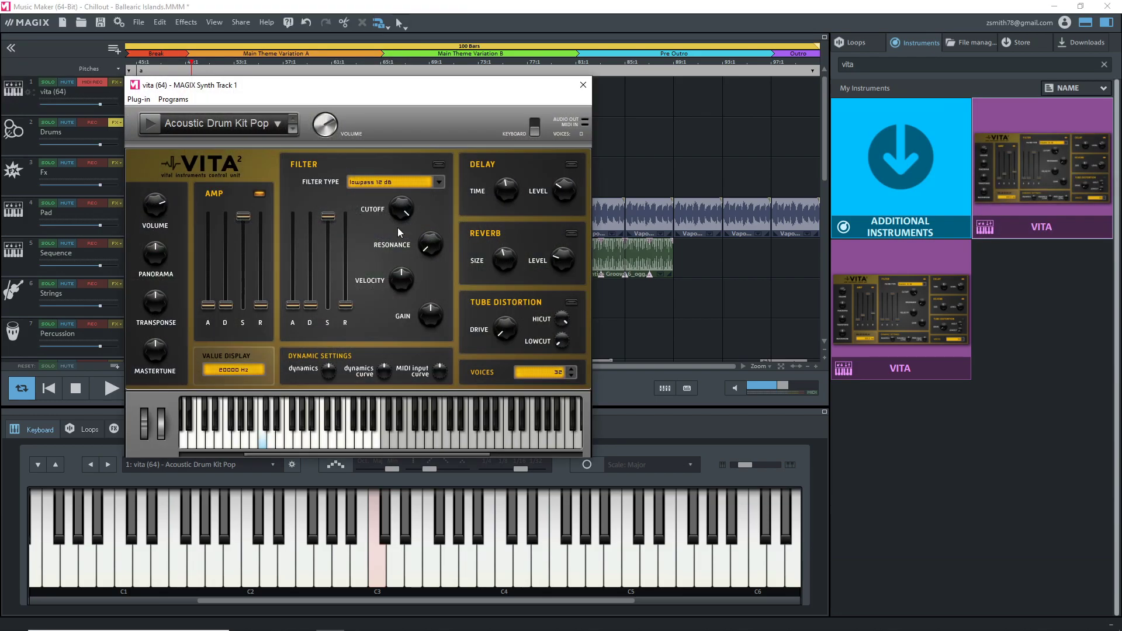
Play several VITA drum kit notes, then switch Vandal to the HighGain Solo preset
{"action": "left_click", "coordinate": [361, 439]}
{"action": "left_click", "coordinate": [315, 438]}
{"action": "left_click", "coordinate": [259, 438]}
{"action": "left_click", "coordinate": [205, 416]}
{"action": "left_click", "coordinate": [196, 439]}
{"action": "left_click", "coordinate": [223, 439]}
{"action": "left_click", "coordinate": [244, 438]}
{"action": "left_click", "coordinate": [297, 439]}
{"action": "left_click", "coordinate": [271, 130]}
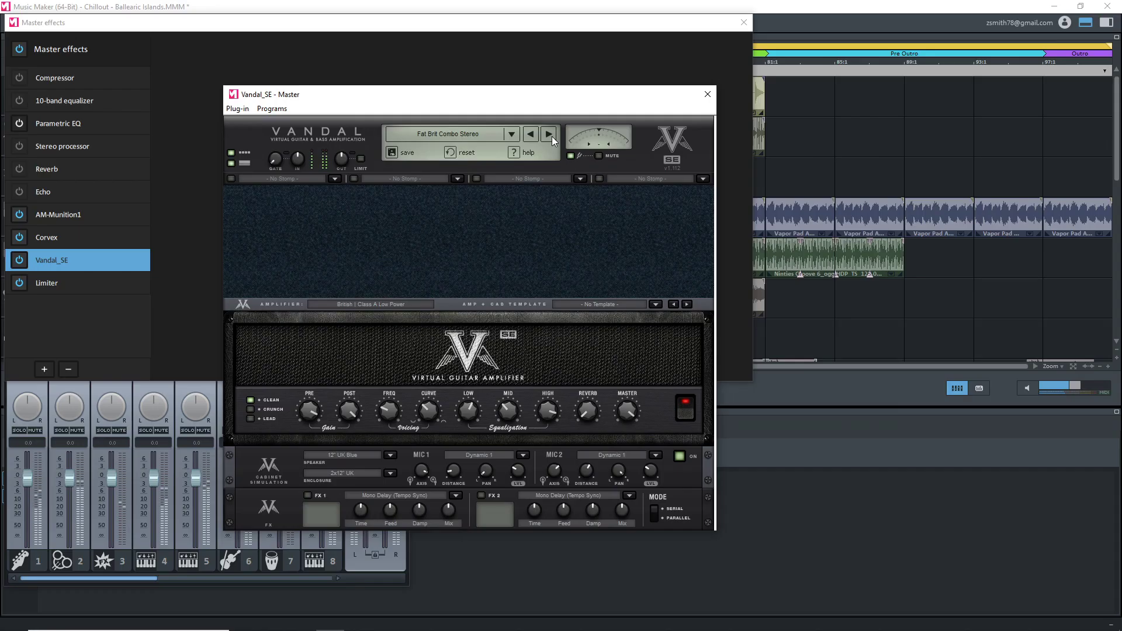
{"action": "left_click", "coordinate": [549, 135]}
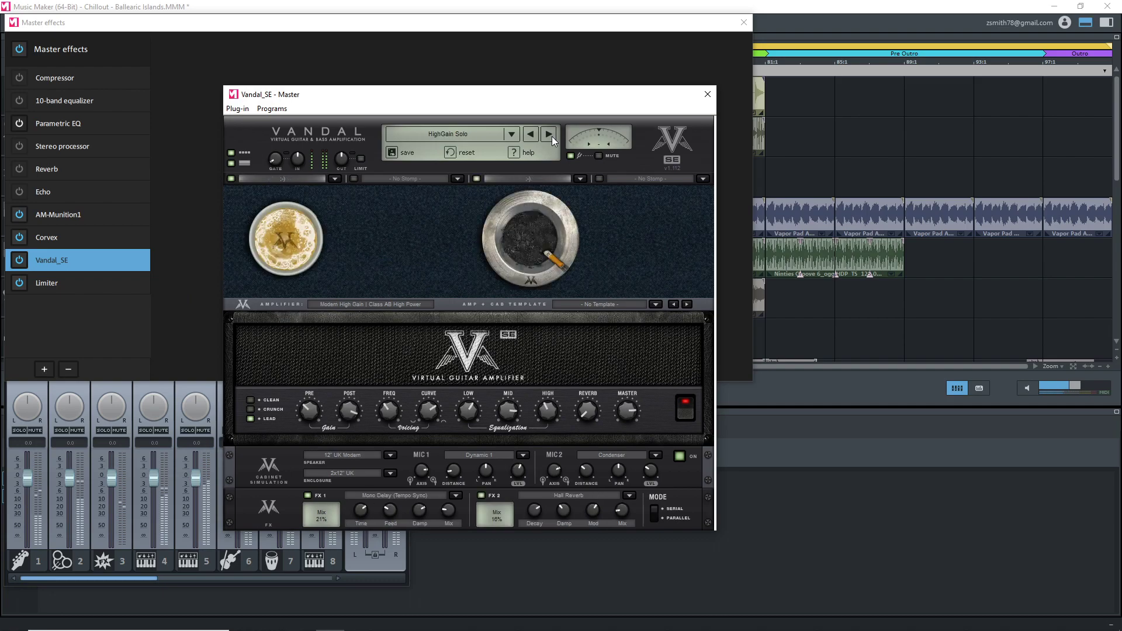
Step Vandal through Lead, MetalMotorCore, Over The Edge, Strange Vibration and Surf Tremolo to 80s Chorus Rock
{"action": "left_click", "coordinate": [552, 135]}
{"action": "left_click", "coordinate": [552, 135]}
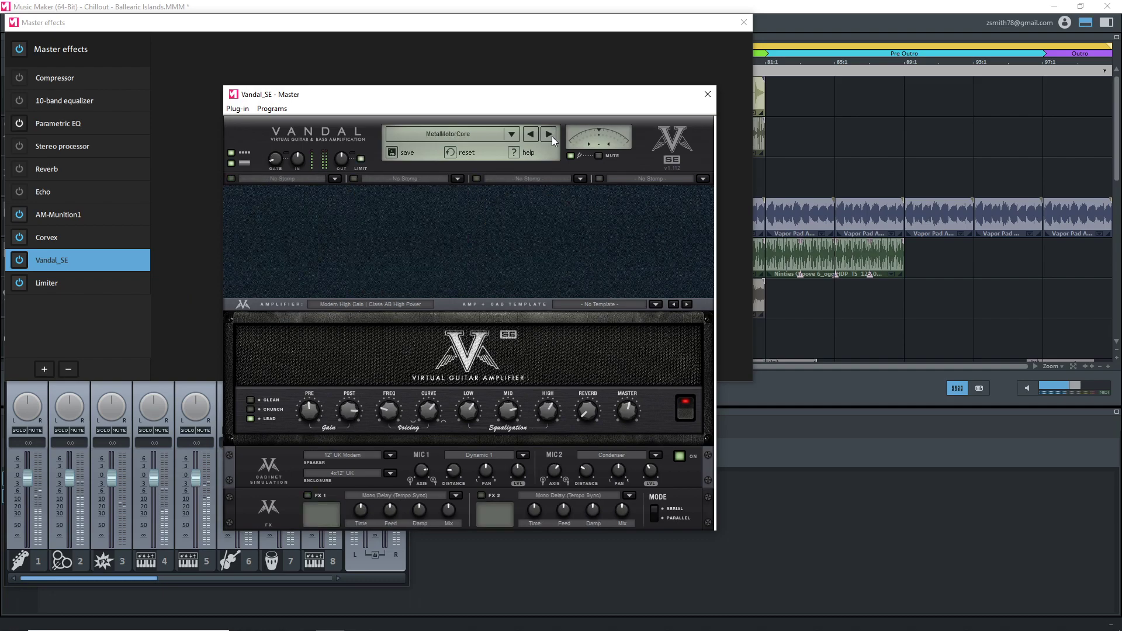
{"action": "left_click", "coordinate": [552, 135]}
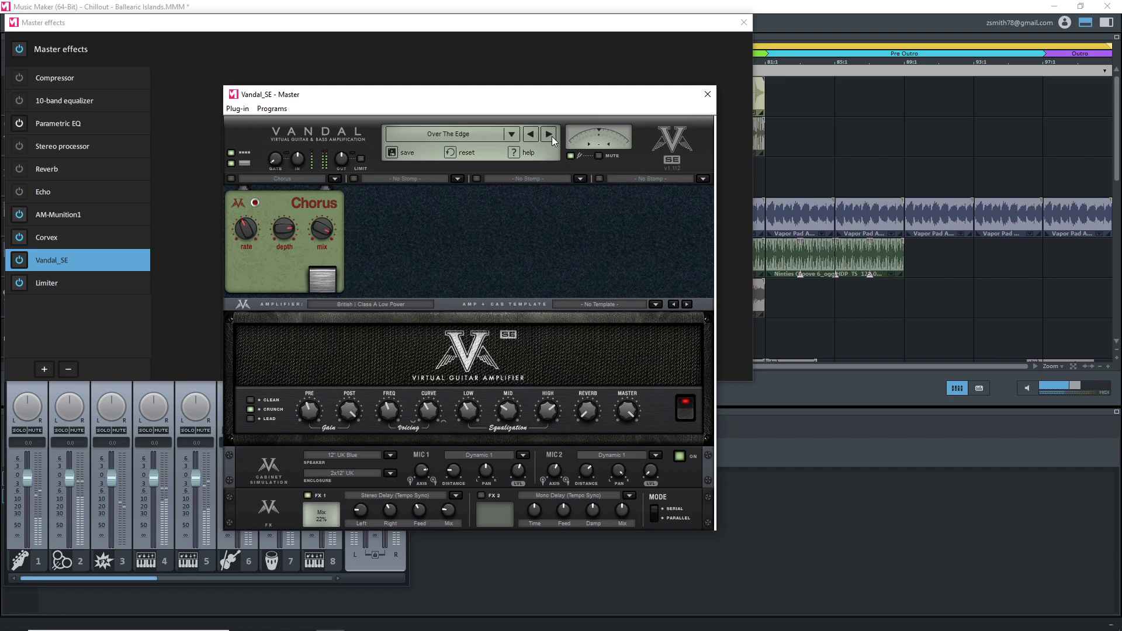
{"action": "left_click", "coordinate": [552, 136]}
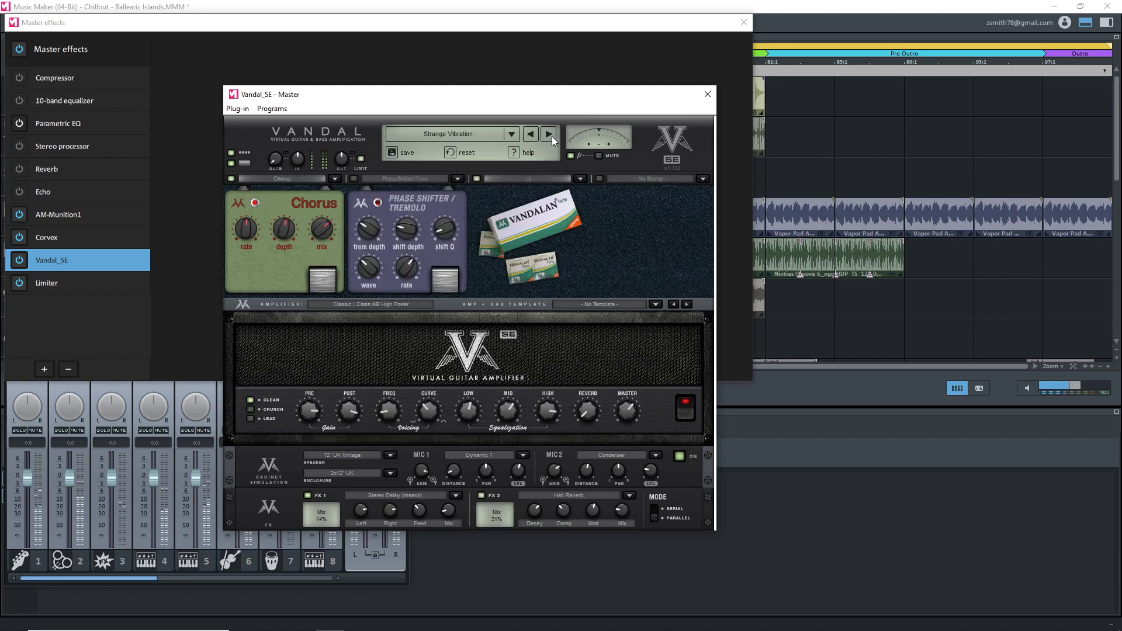
{"action": "left_click", "coordinate": [552, 136]}
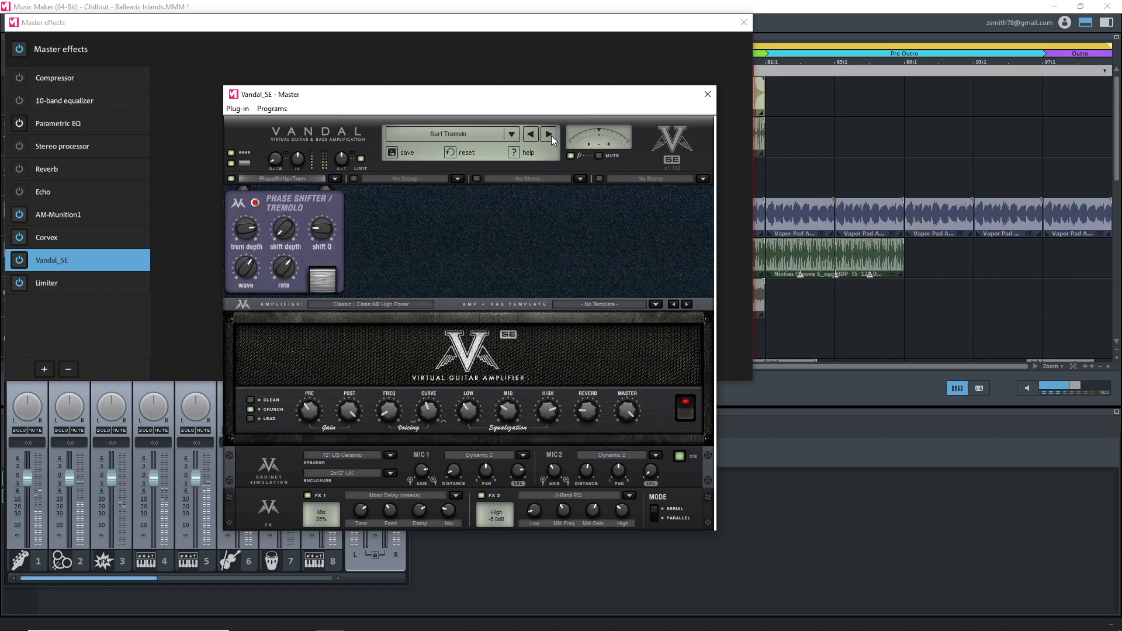
{"action": "left_click", "coordinate": [552, 136]}
{"action": "left_click", "coordinate": [552, 136]}
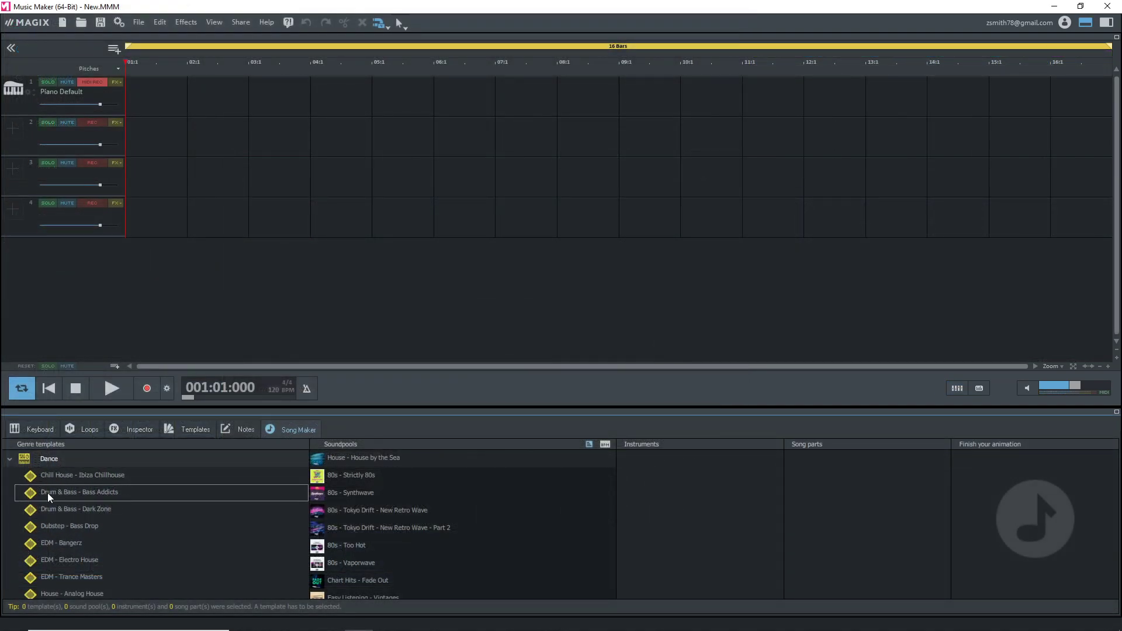
Create an EDM - Electro House song omitting the first Bass, Intro B, Intro C and Drop B
{"action": "left_click", "coordinate": [73, 559]}
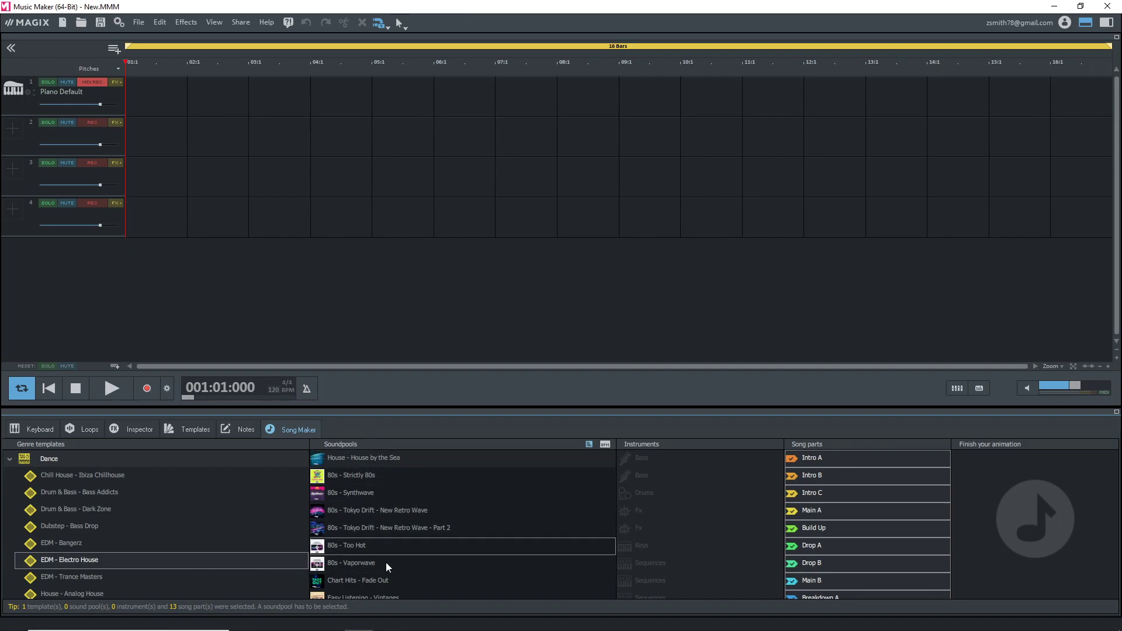
{"action": "left_click", "coordinate": [347, 465]}
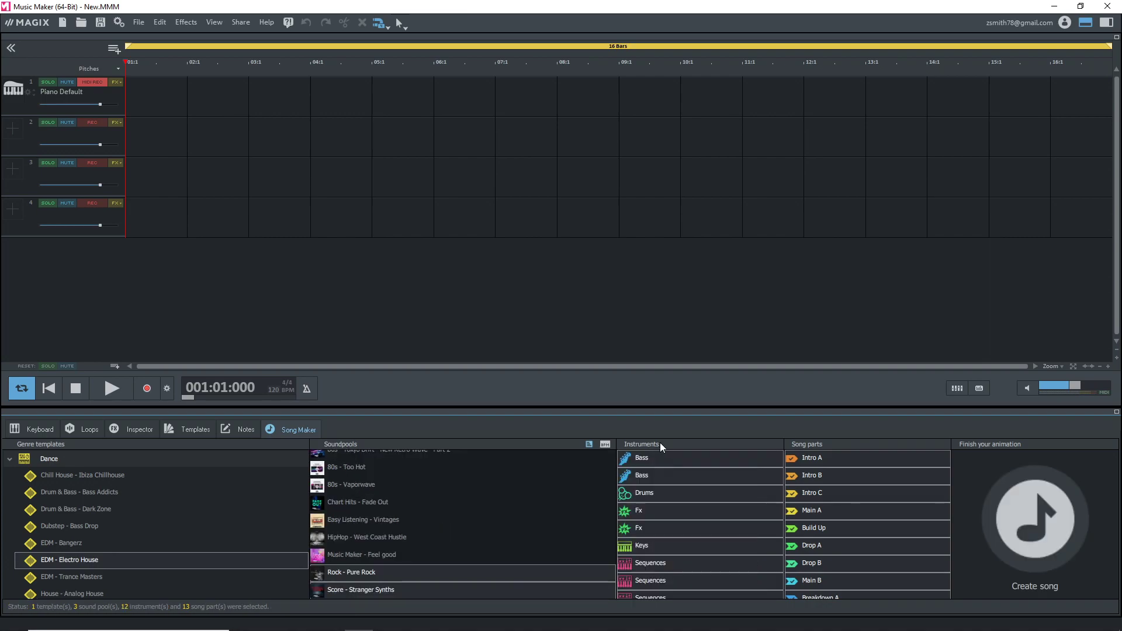
{"action": "left_click", "coordinate": [760, 460]}
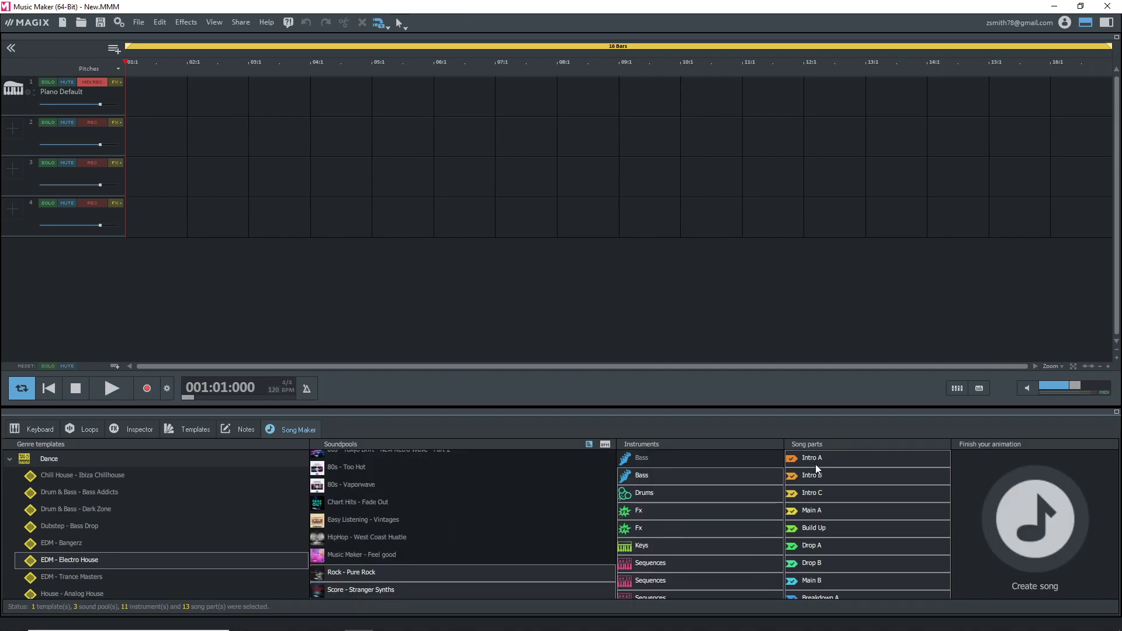
{"action": "left_click", "coordinate": [823, 476]}
{"action": "left_click", "coordinate": [818, 493]}
{"action": "left_click", "coordinate": [818, 563]}
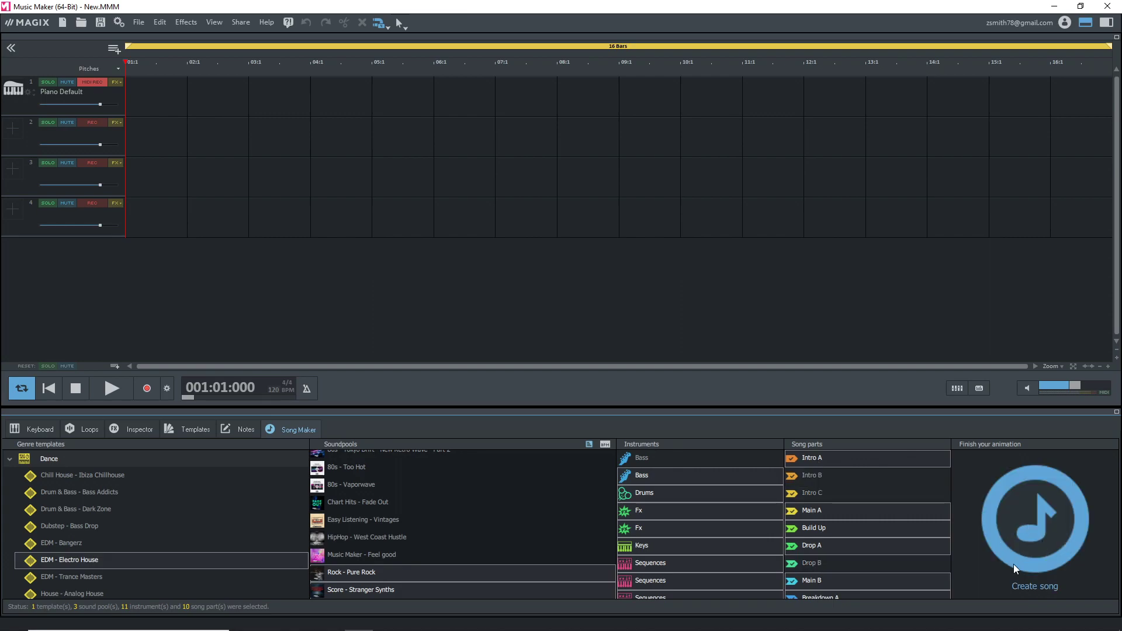
{"action": "left_click", "coordinate": [1033, 532]}
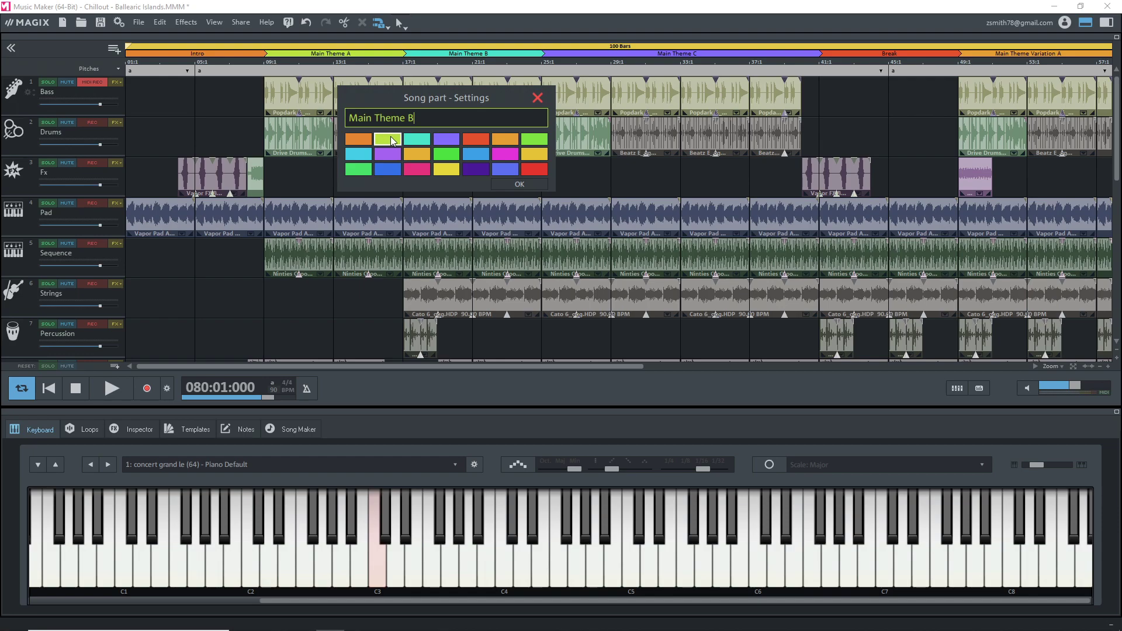
Try the purple swatch on Main Theme B, then close its settings without keeping it
{"action": "left_click", "coordinate": [449, 139]}
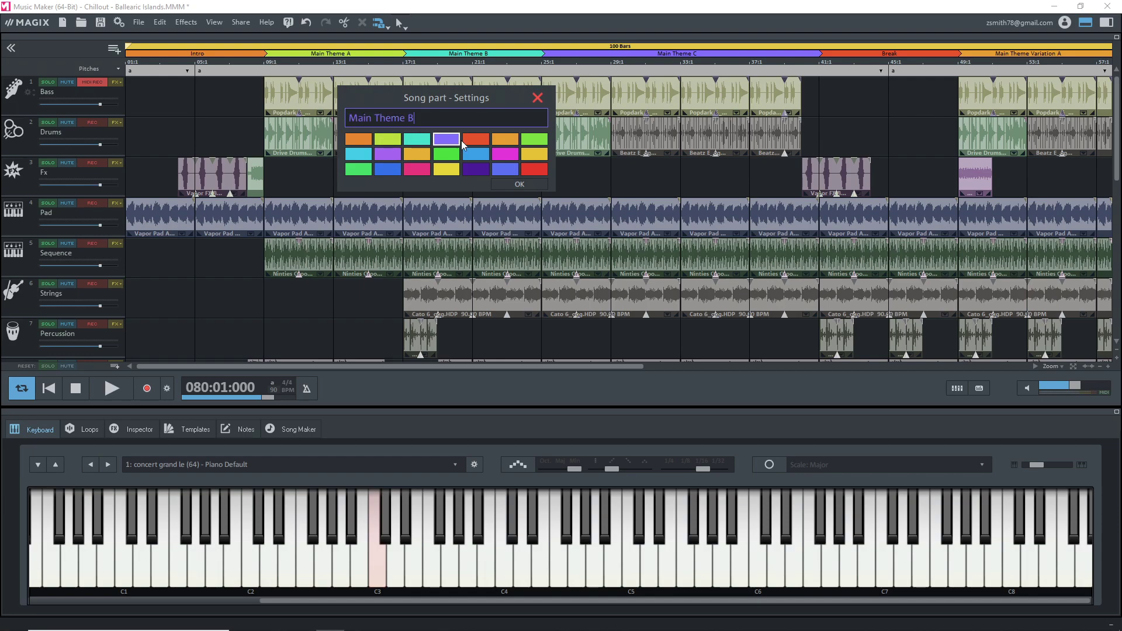
{"action": "left_click", "coordinate": [537, 98]}
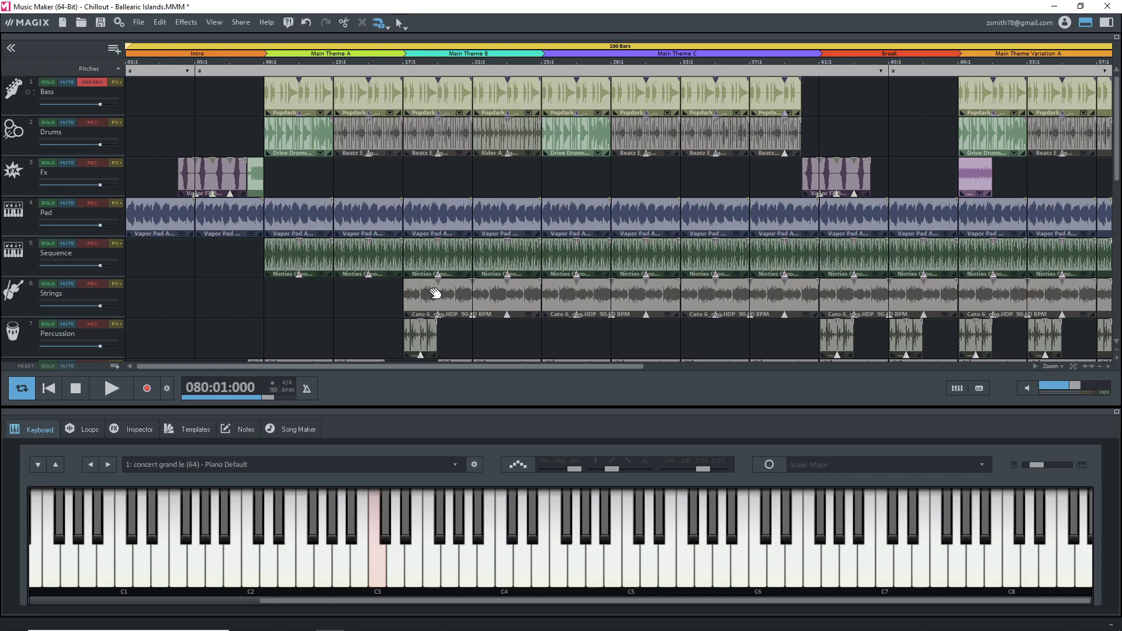
Replace the project notes title with 'Recorded vocals with Shure SM7'
{"action": "left_click", "coordinate": [242, 433]}
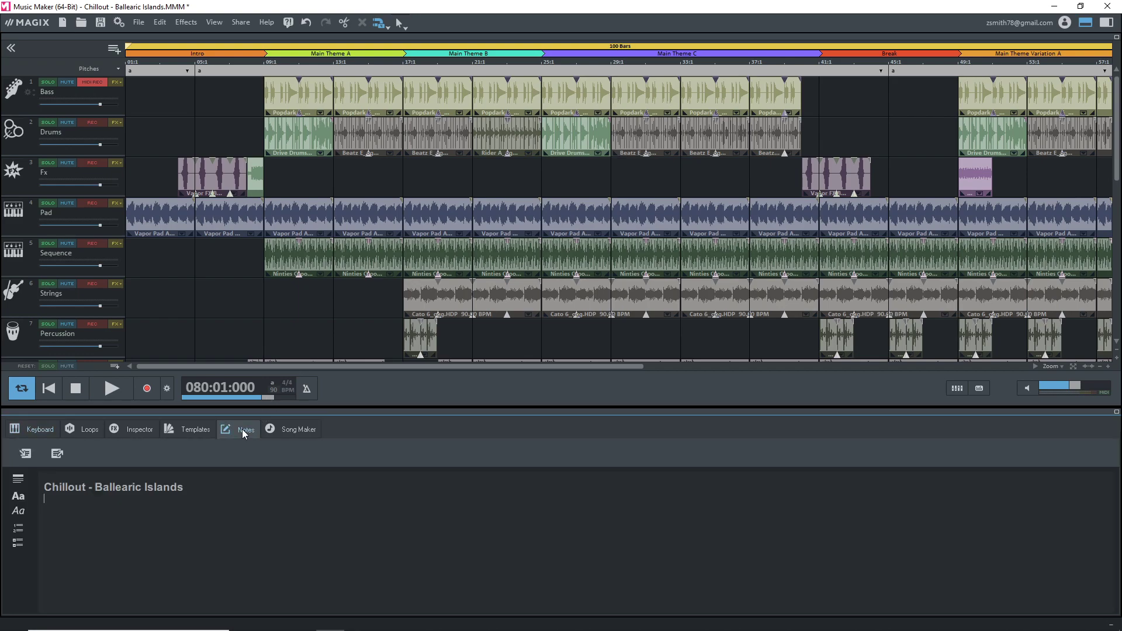
{"action": "left_click_drag", "start_coordinate": [210, 490], "coordinate": [45, 487]}
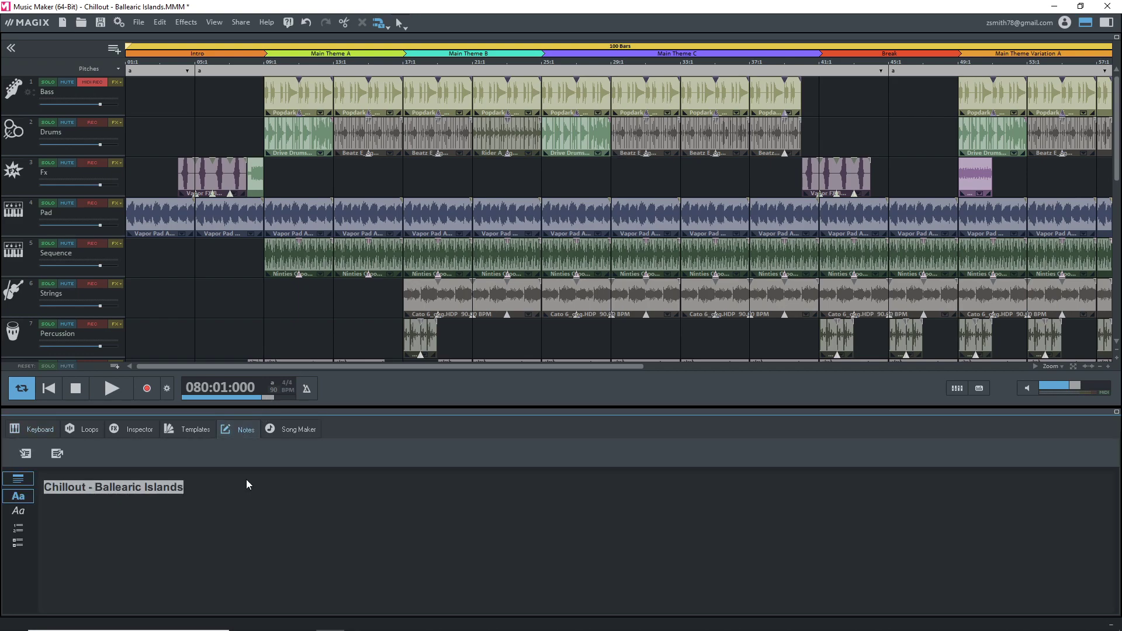
{"action": "type", "text": "Recorded "}
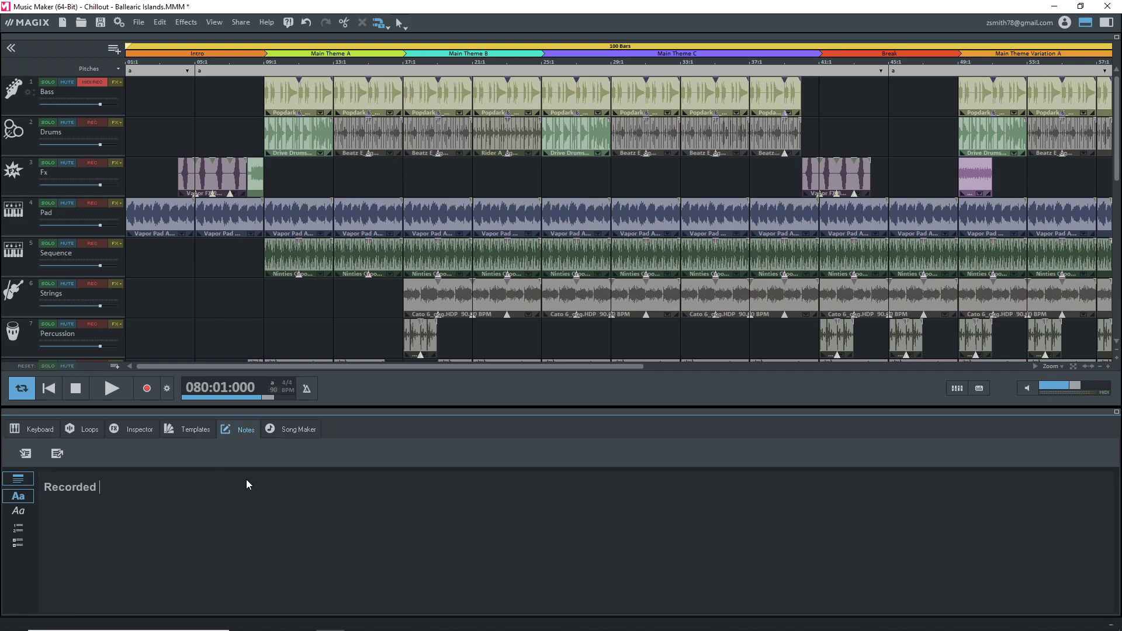
{"action": "type", "text": "vocals with Shure SM7b an"}
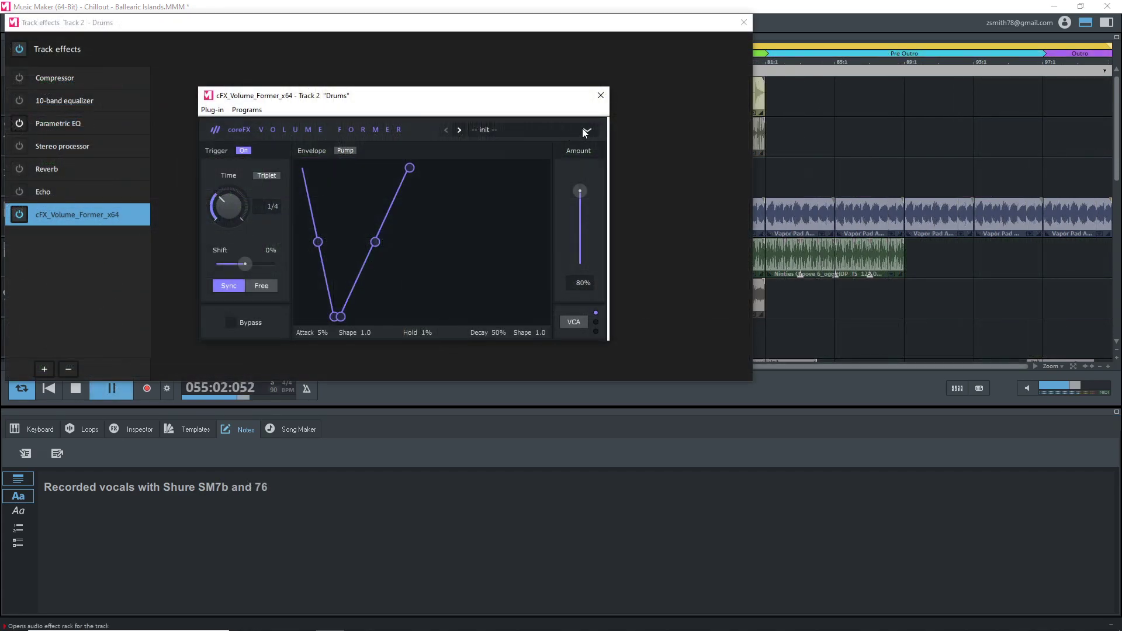
Try ENV_sixteenth_NEEDLE on the Volume Former, then settle on PUMP_quarter_STRONG
{"action": "left_click", "coordinate": [588, 130]}
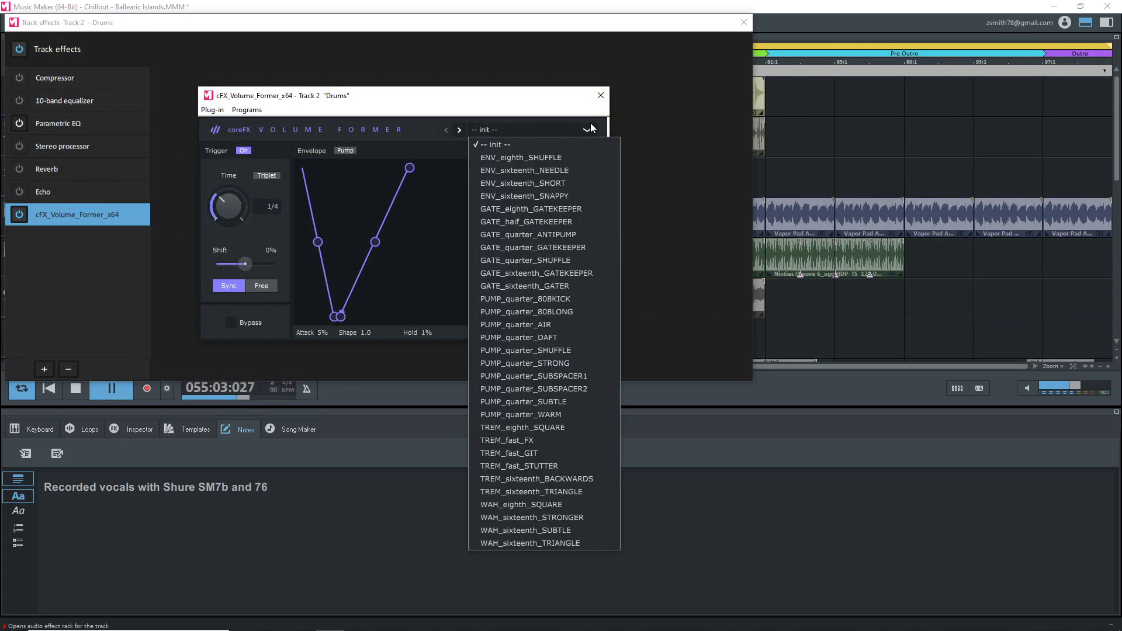
{"action": "left_click", "coordinate": [578, 176]}
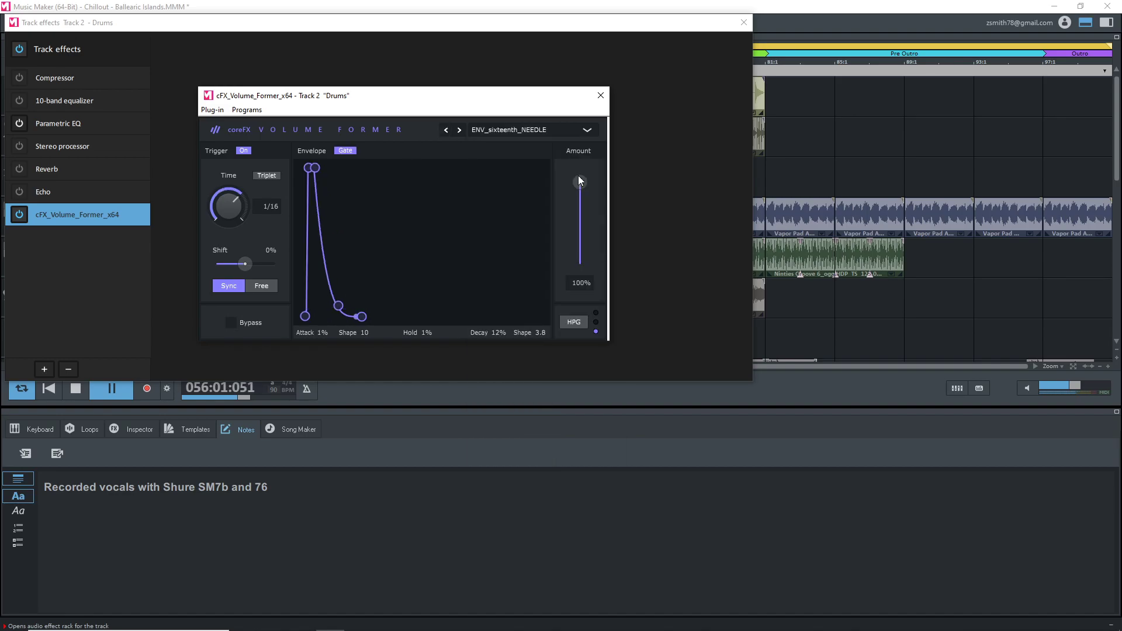
{"action": "left_click", "coordinate": [588, 129]}
{"action": "left_click", "coordinate": [586, 363]}
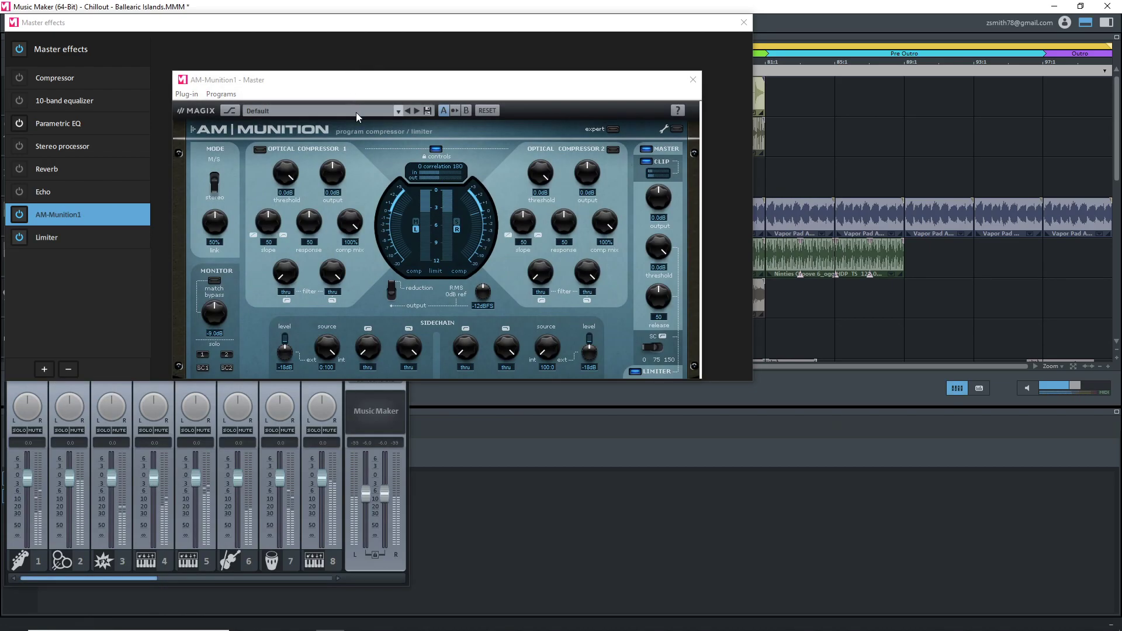
Load the Mastering preset Master 8dB louder on the master AM-Munition1
{"action": "left_click", "coordinate": [398, 111]}
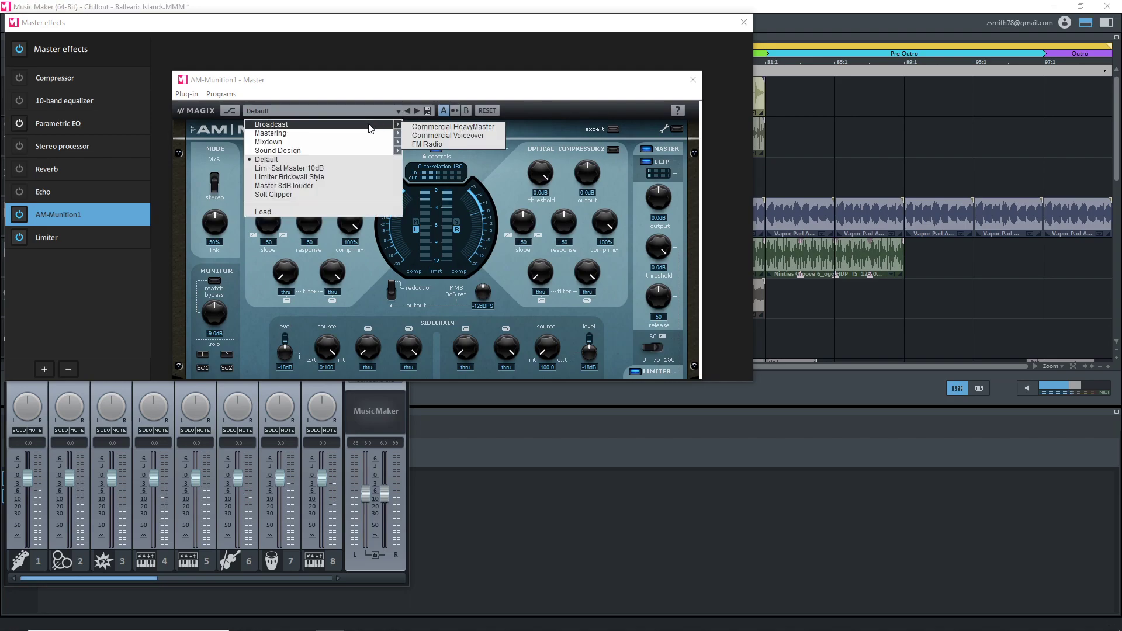
{"action": "mouse_move", "coordinate": [354, 145]}
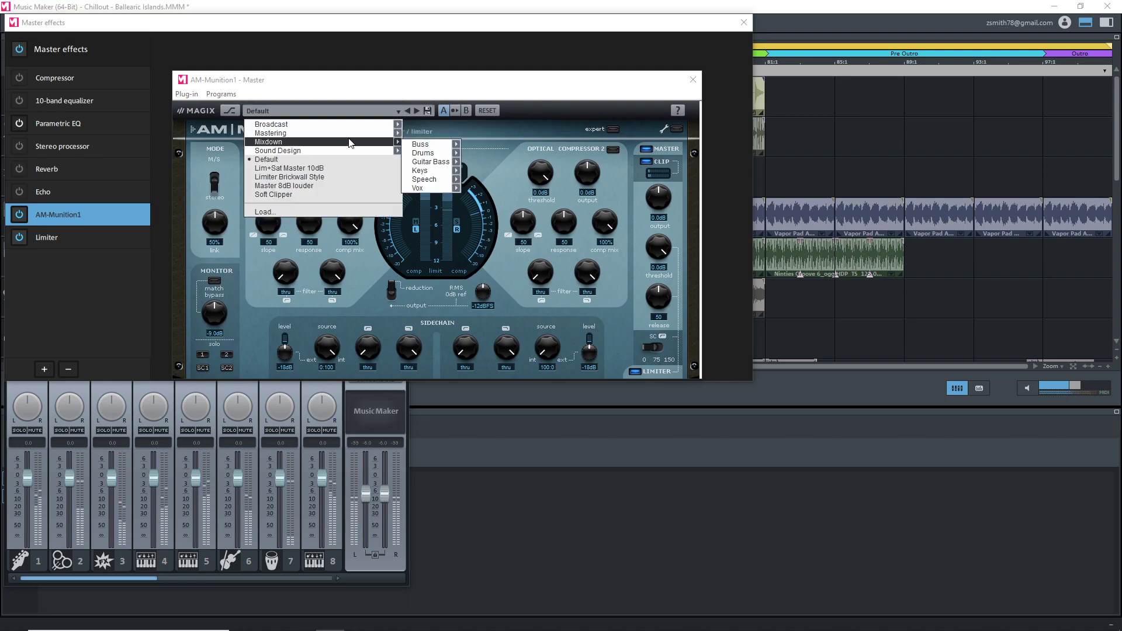
{"action": "mouse_move", "coordinate": [428, 156]}
{"action": "left_click", "coordinate": [471, 154]}
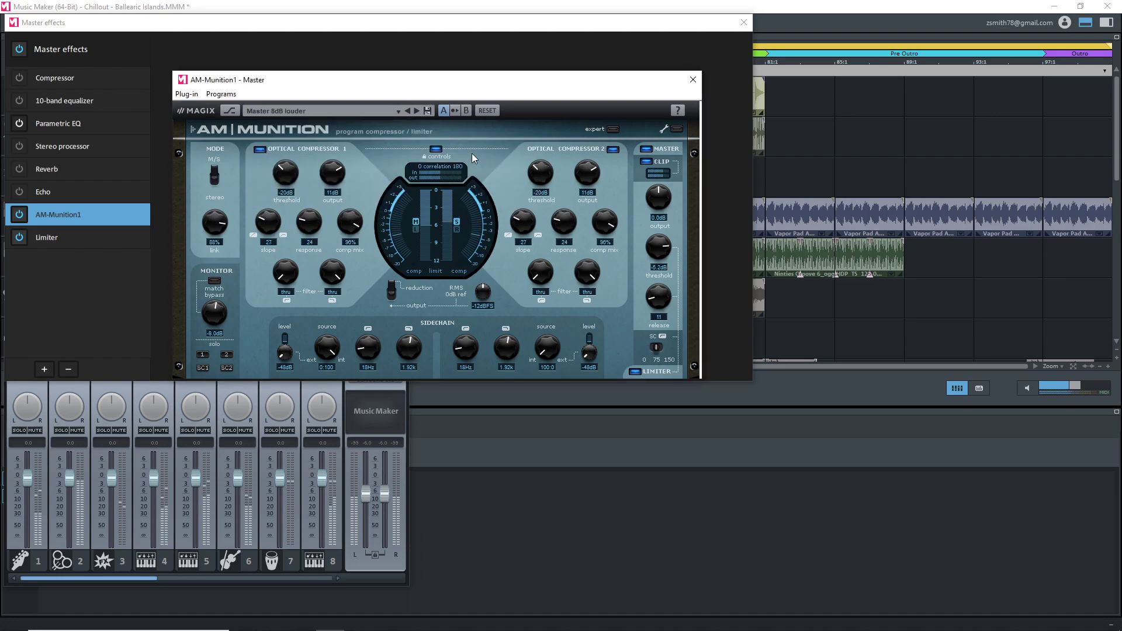
Add Corvex to the master effects and load its Guitar > Basic Mono Chorus preset
{"action": "left_click", "coordinate": [384, 110]}
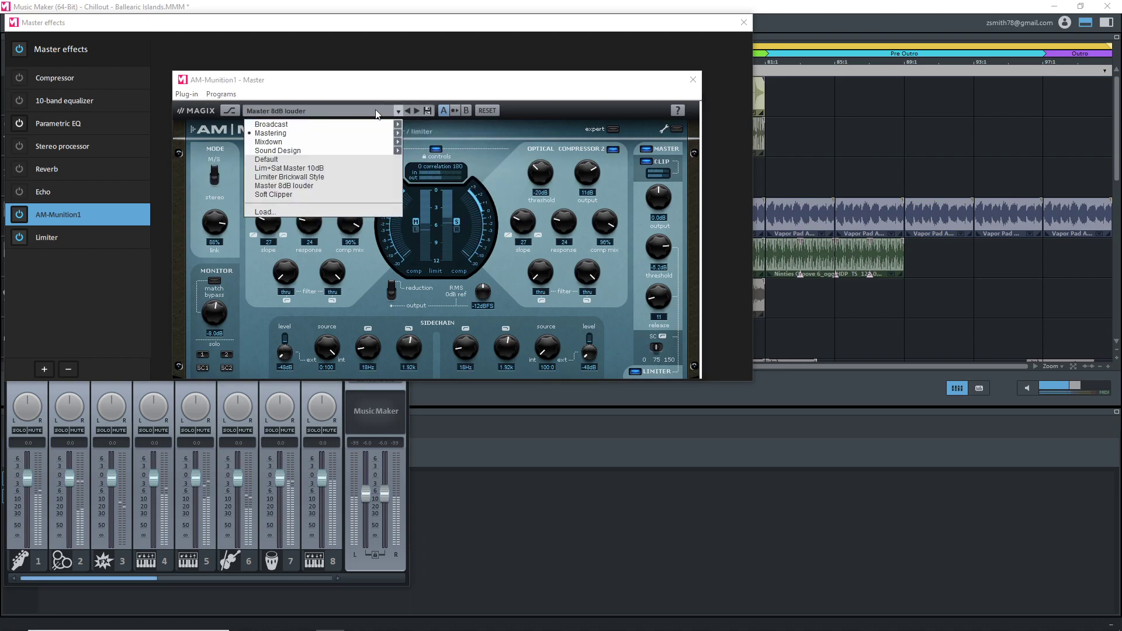
{"action": "left_click", "coordinate": [391, 152]}
{"action": "left_click_drag", "start_coordinate": [344, 25], "coordinate": [320, 133]}
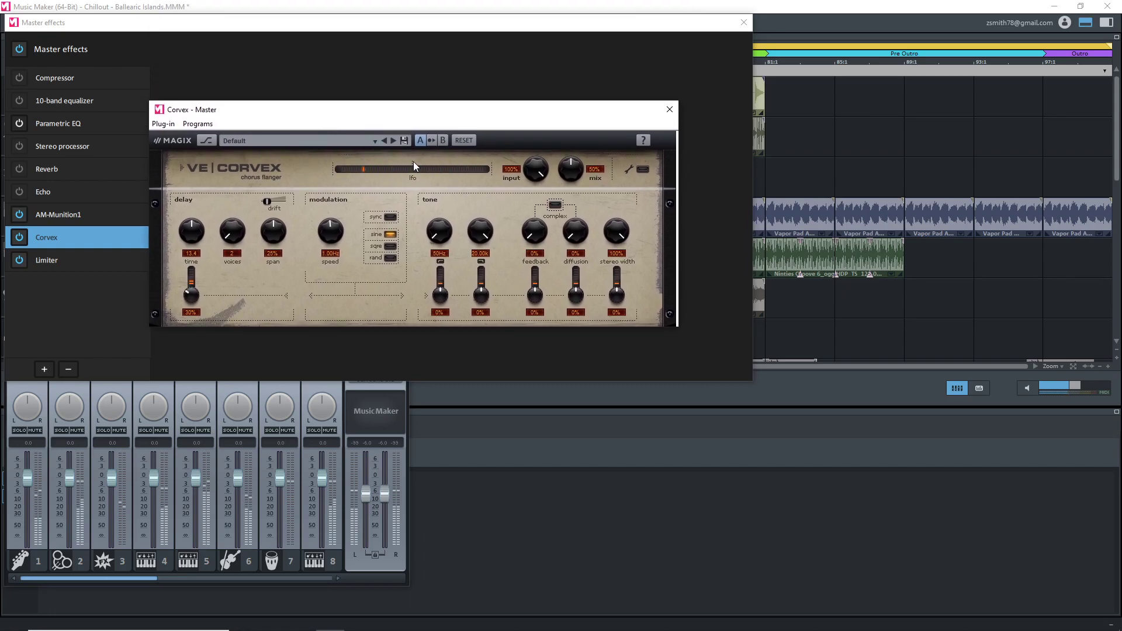
{"action": "left_click", "coordinate": [375, 141]}
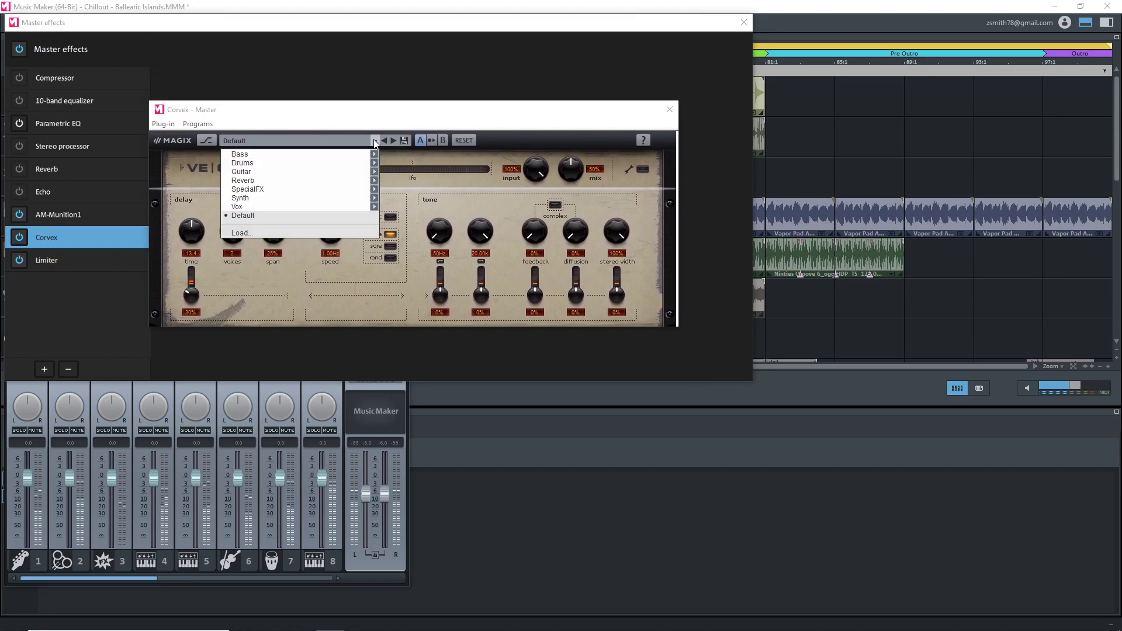
{"action": "mouse_move", "coordinate": [342, 176]}
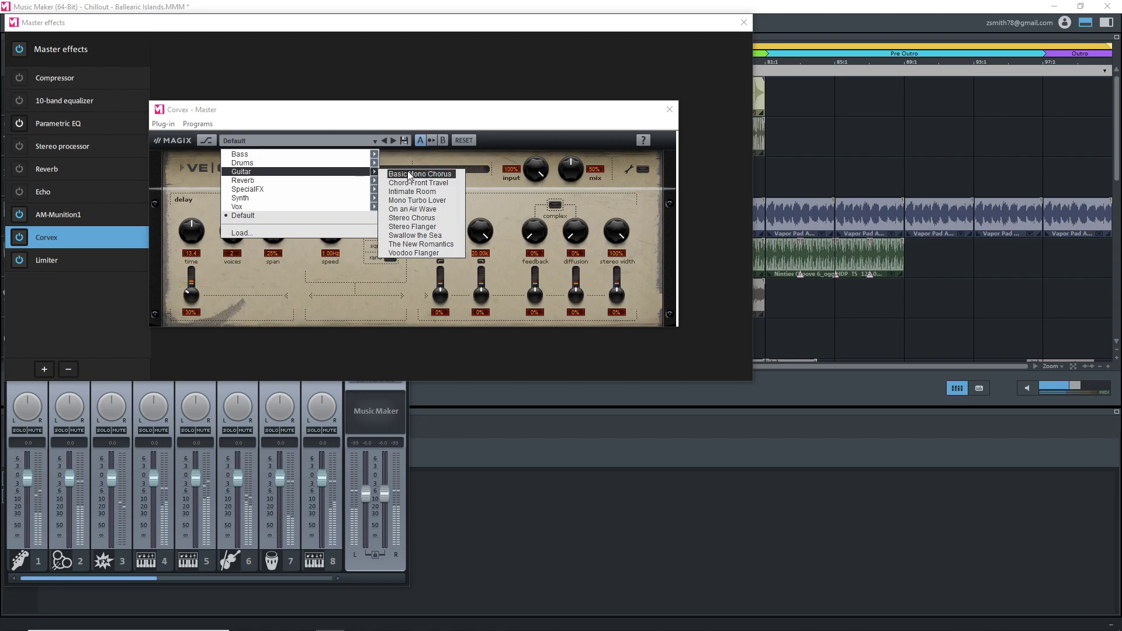
{"action": "left_click", "coordinate": [408, 174]}
{"action": "left_click", "coordinate": [374, 141]}
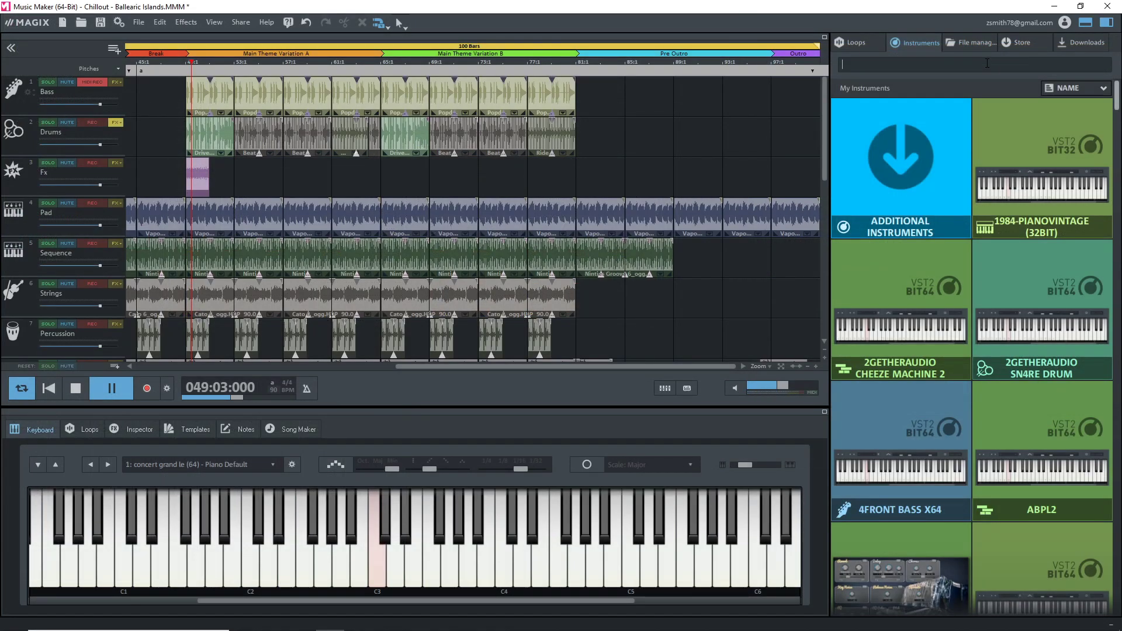
In the Feel good soundpool, preview Right Brass under Brass and Kitty Compress A under Drums
{"action": "type", "text": "vita"}
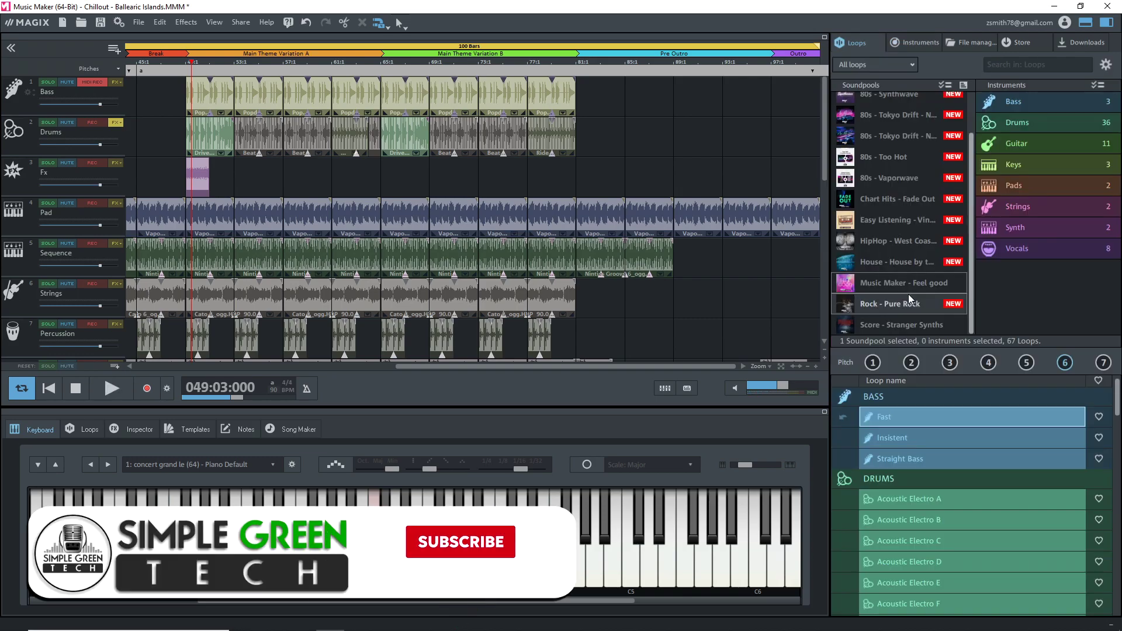
{"action": "left_click", "coordinate": [907, 287]}
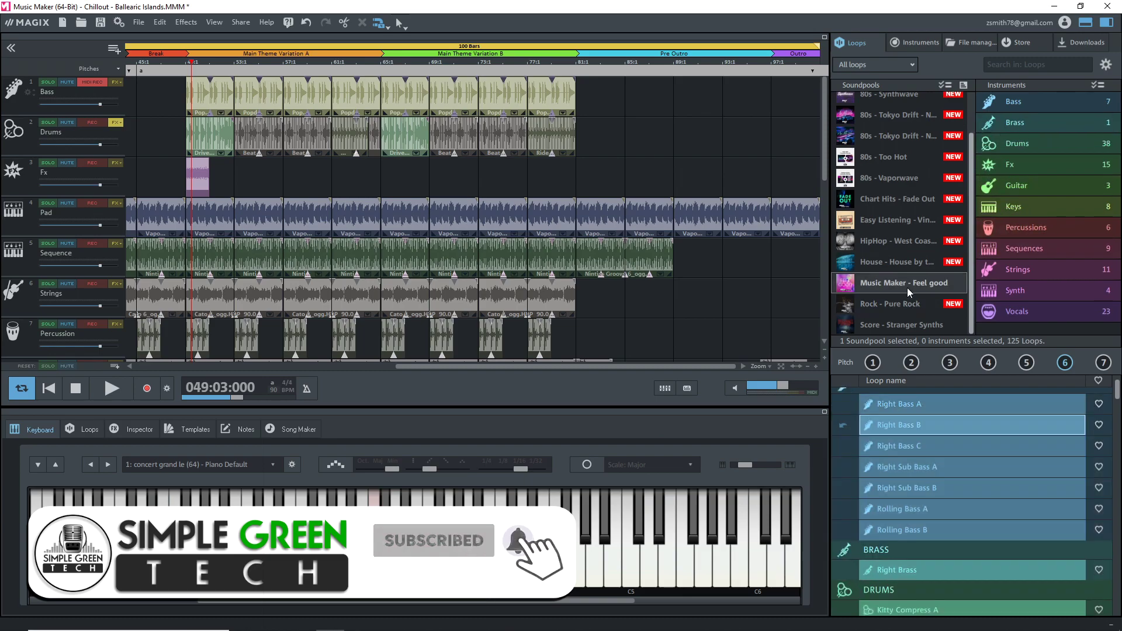
{"action": "left_click", "coordinate": [1017, 126]}
{"action": "left_click", "coordinate": [881, 418]}
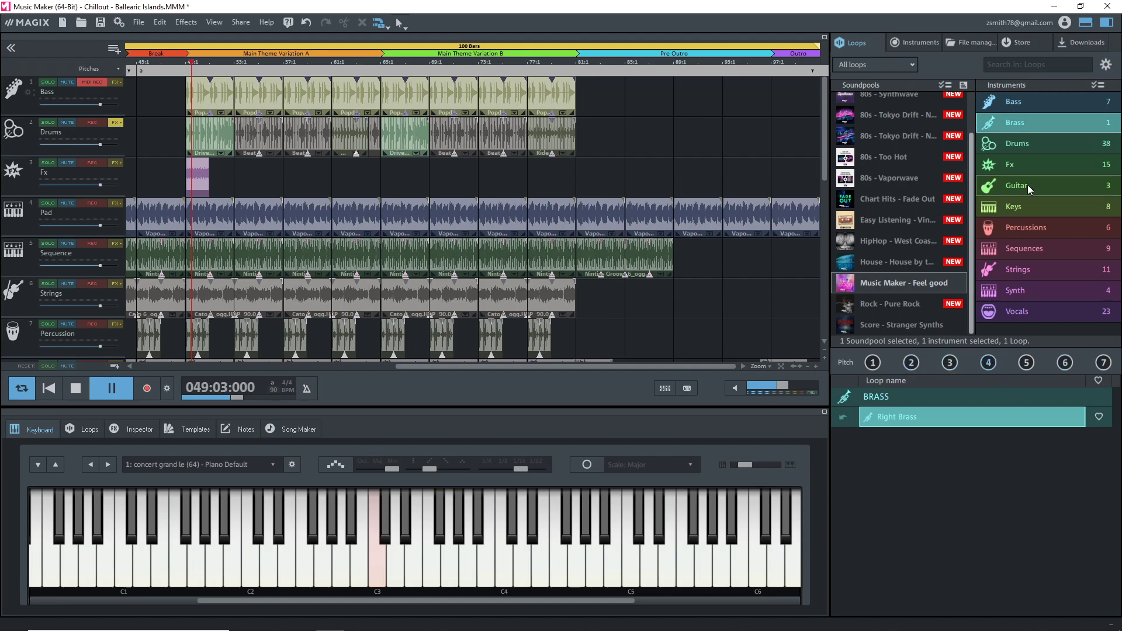
{"action": "left_click", "coordinate": [1029, 142]}
{"action": "left_click", "coordinate": [896, 404]}
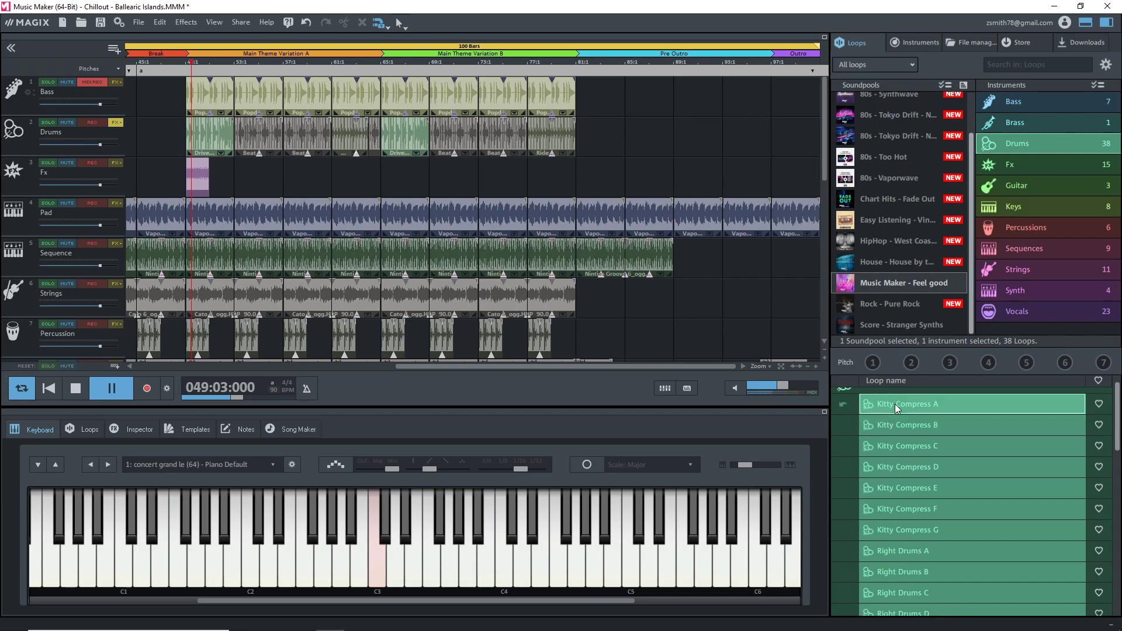